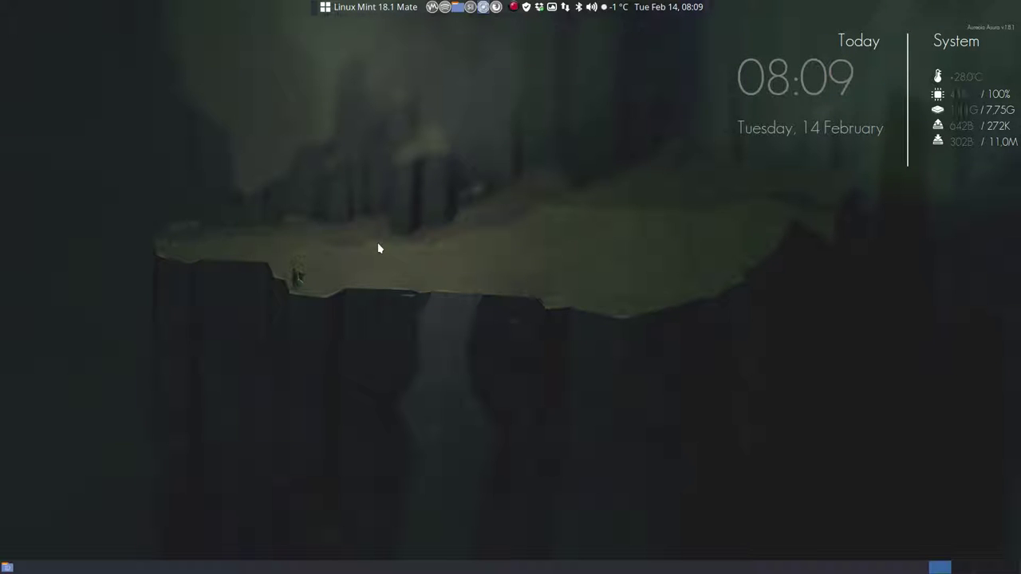
Run screenfetch in a new terminal to show the system information
left_click(377, 6)
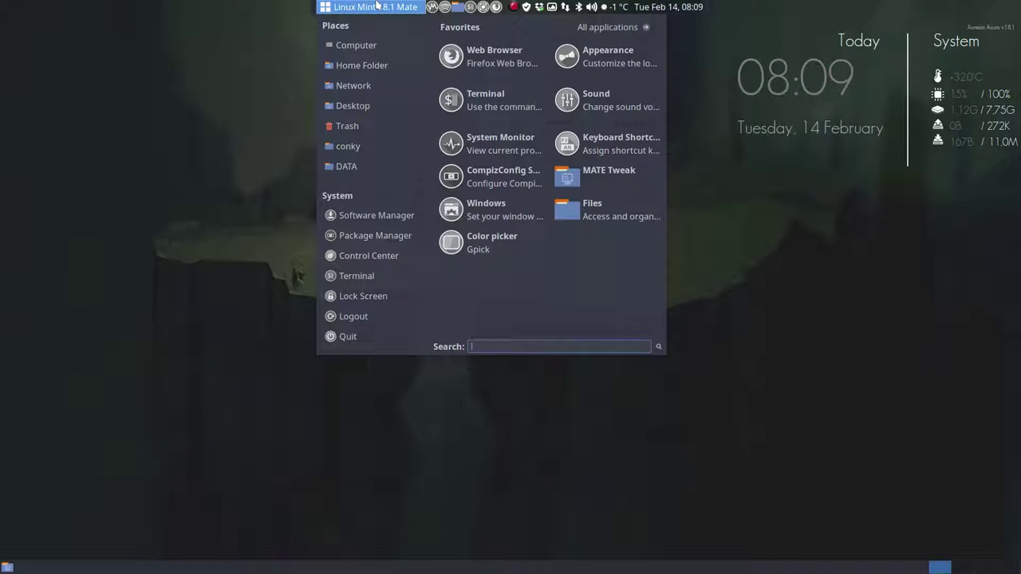
left_click(738, 388)
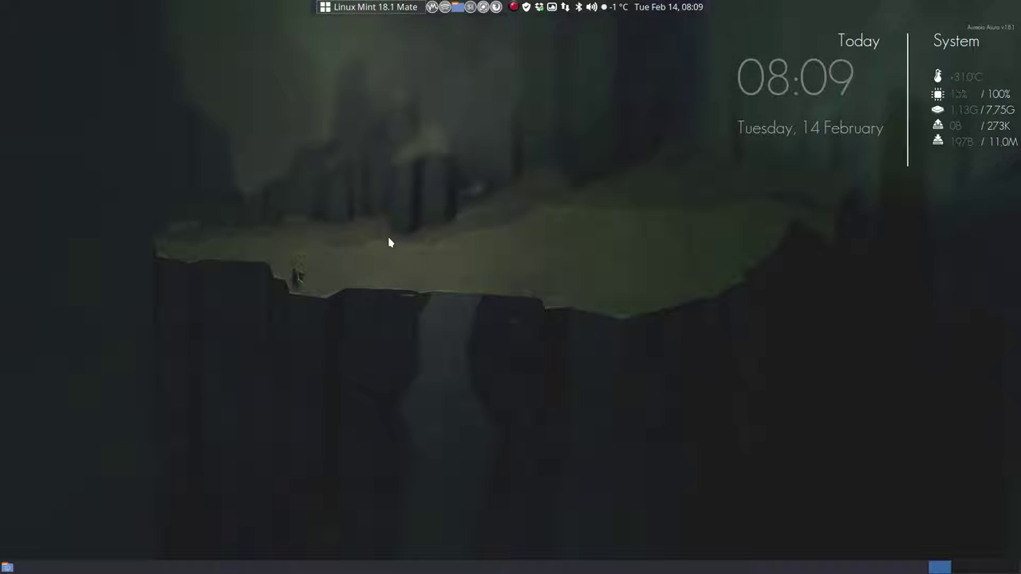
key("ctrl+alt+t")
type("scr")
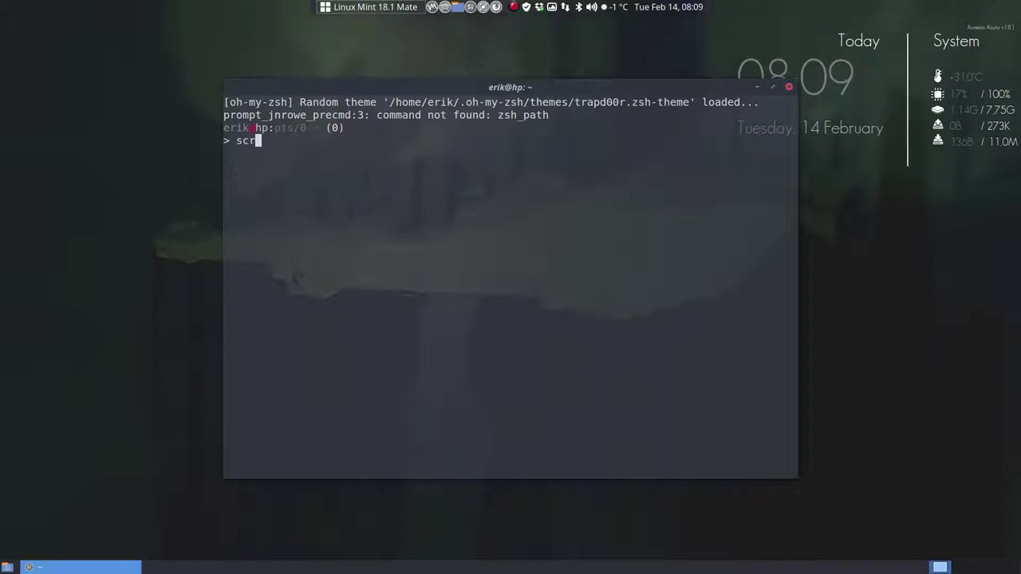
type("eenfetch")
key("Return")
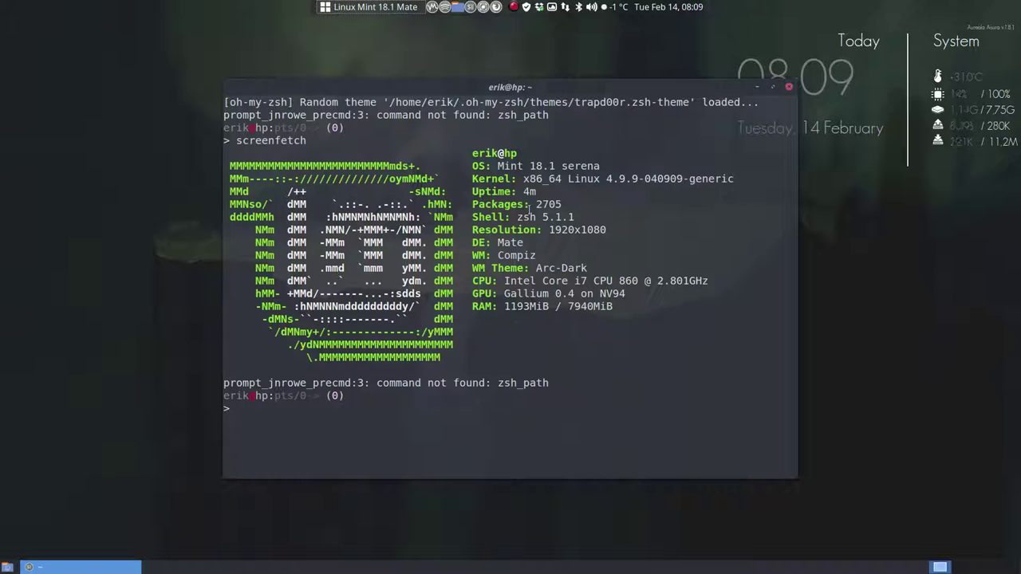
Highlight the zsh 5.1 version text, reposition and resize the terminal, then close it
left_click_drag(518, 217, 562, 217)
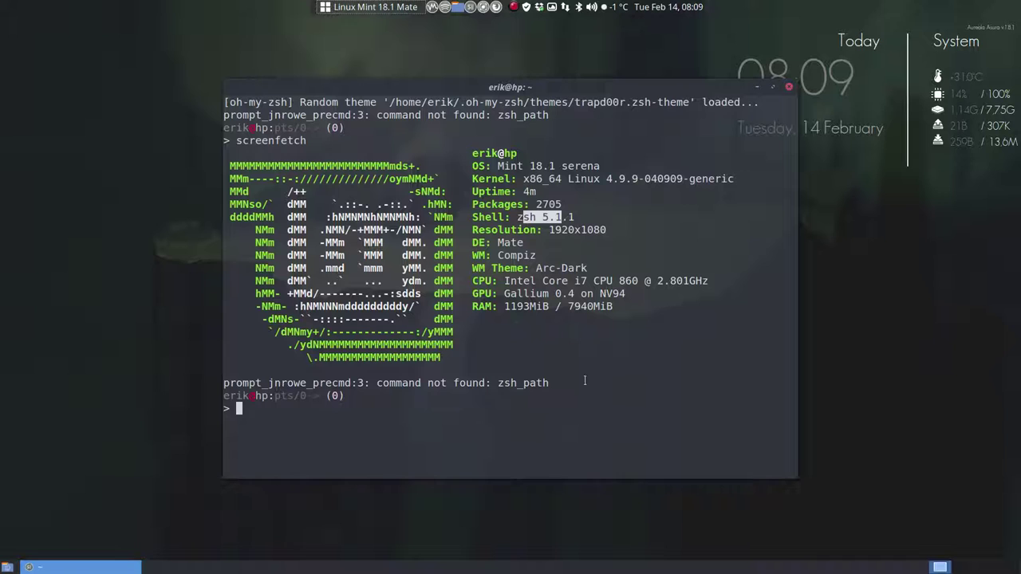
left_click(552, 281)
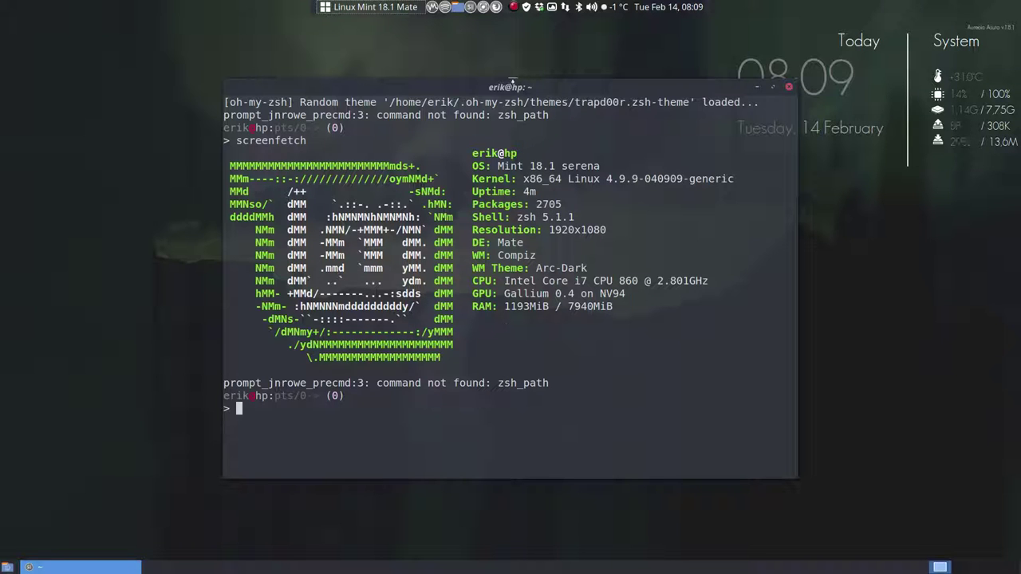
left_click_drag(512, 86, 505, 118)
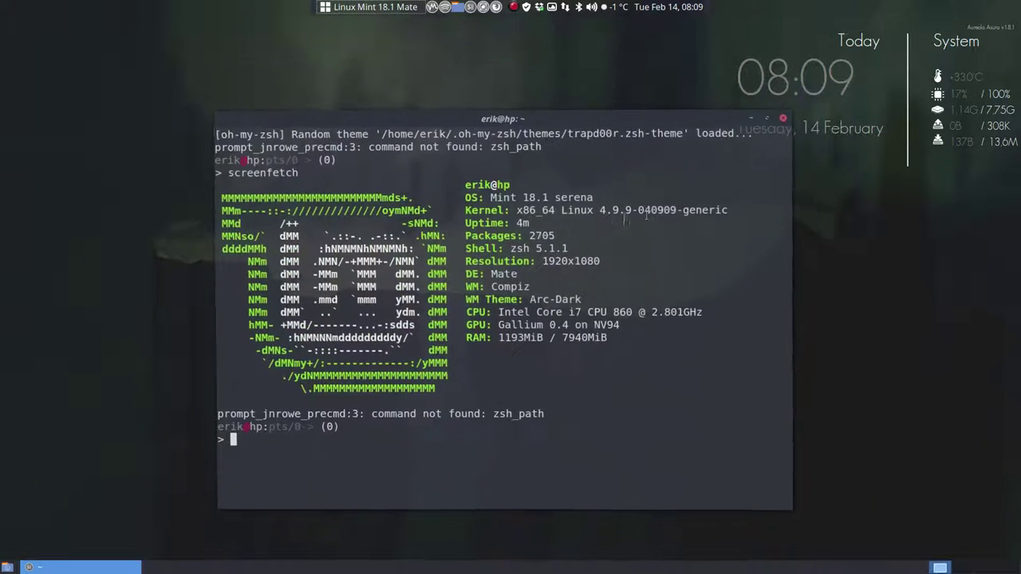
left_click_drag(784, 117, 700, 91)
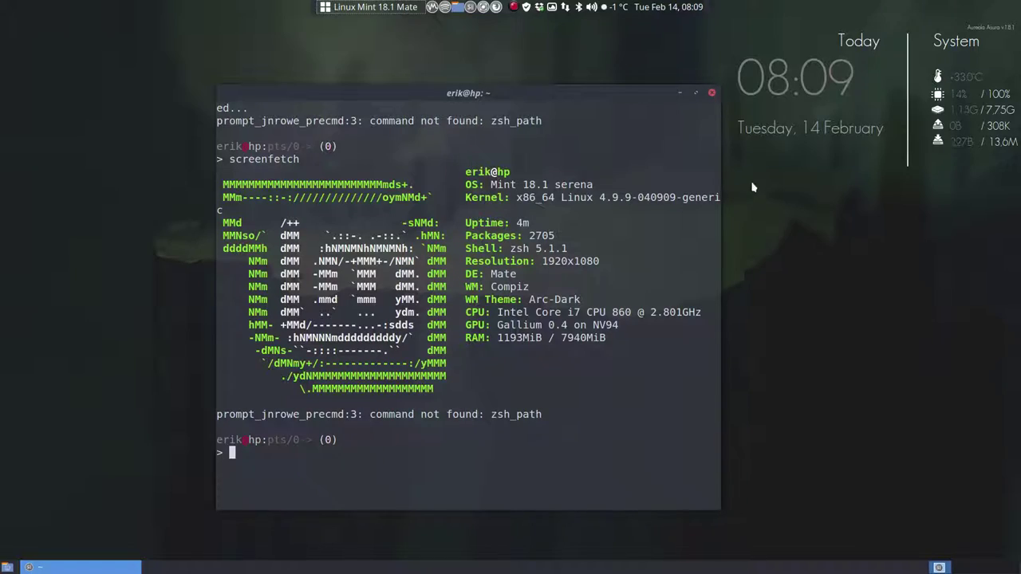
left_click_drag(670, 95, 542, 191)
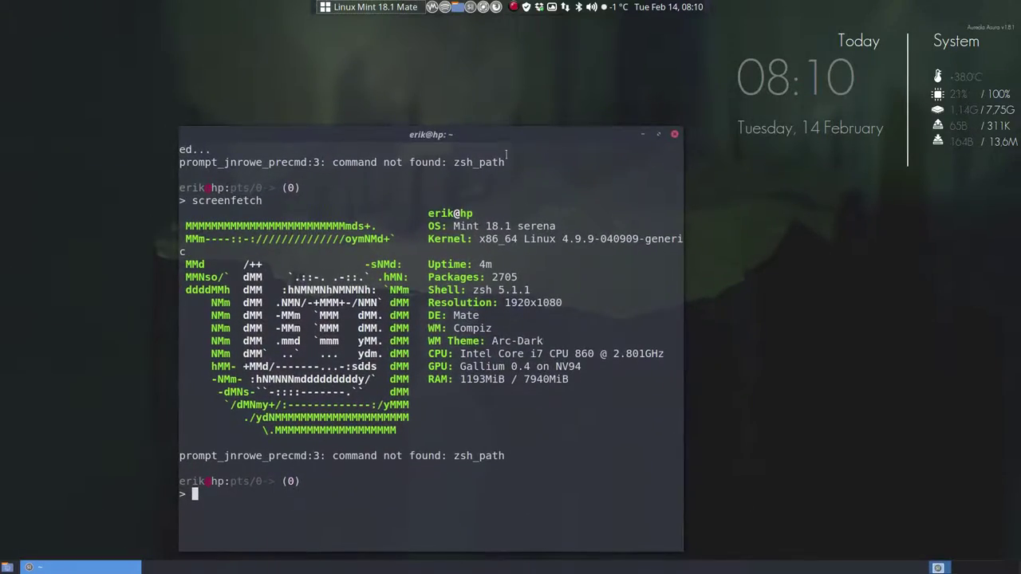
left_click_drag(431, 139, 476, 96)
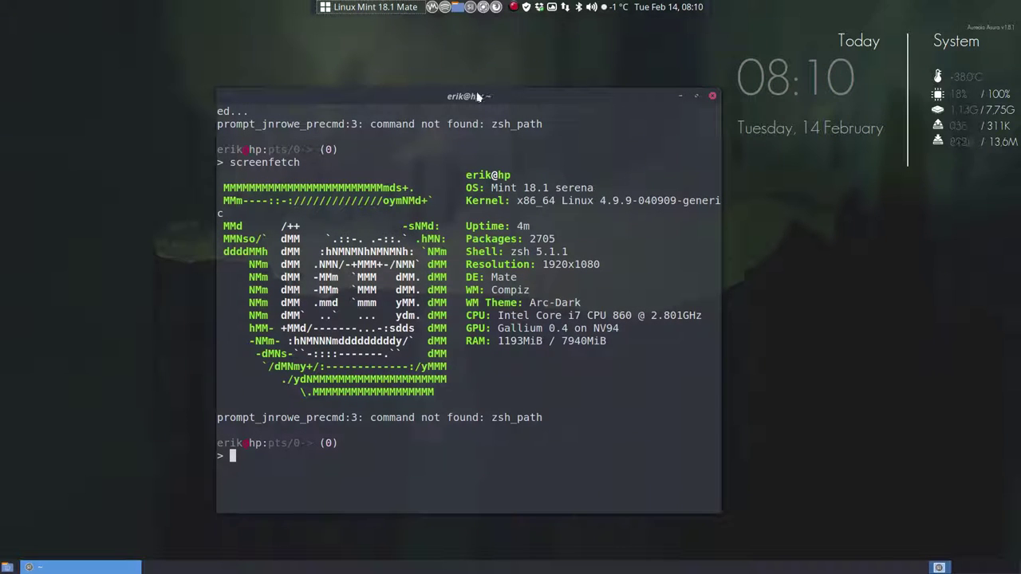
left_click(712, 96)
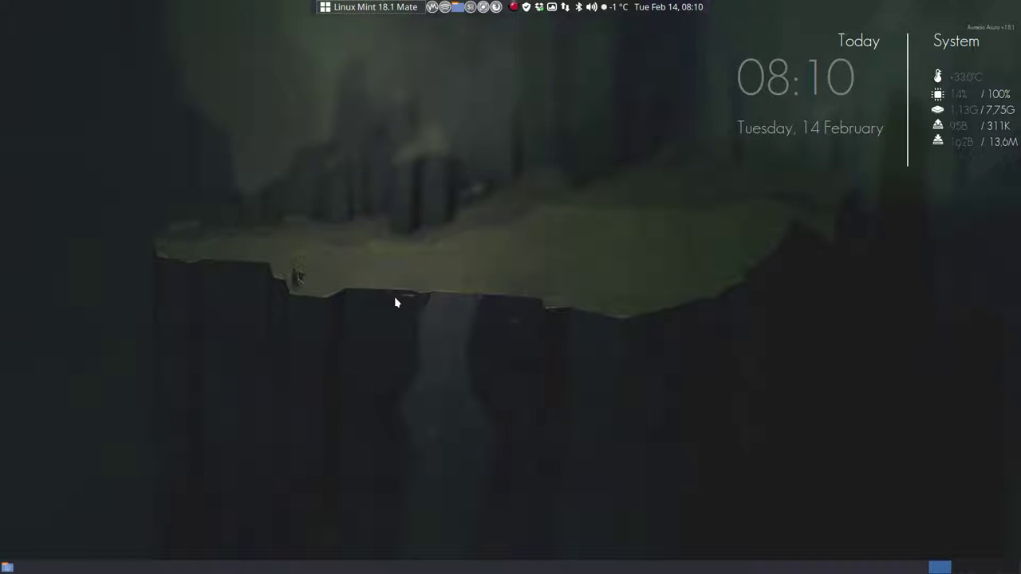
Browse All applications, then launch CompizConfig Settings Manager from the Mint menu's Favorites
left_click(382, 8)
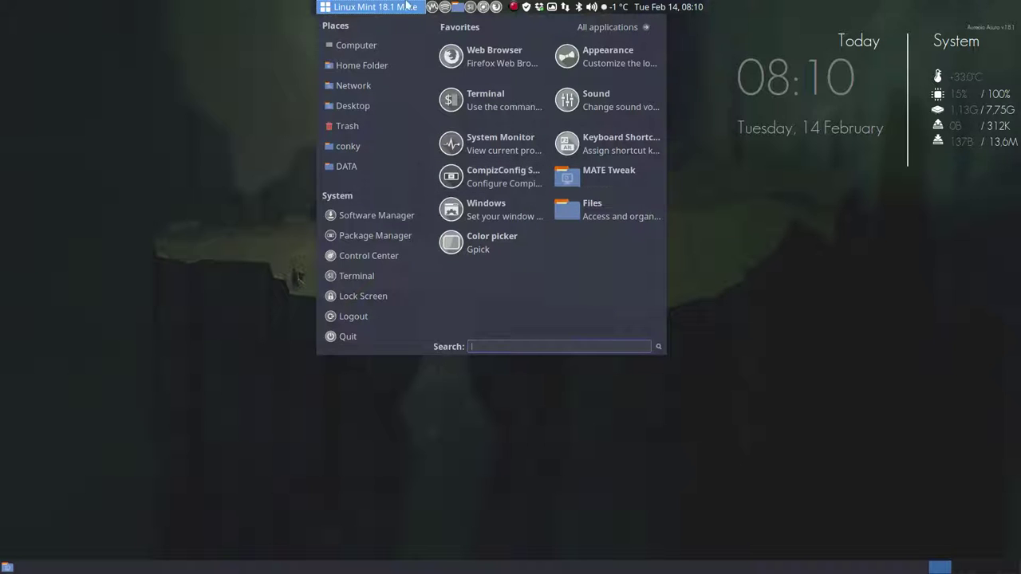
left_click(595, 28)
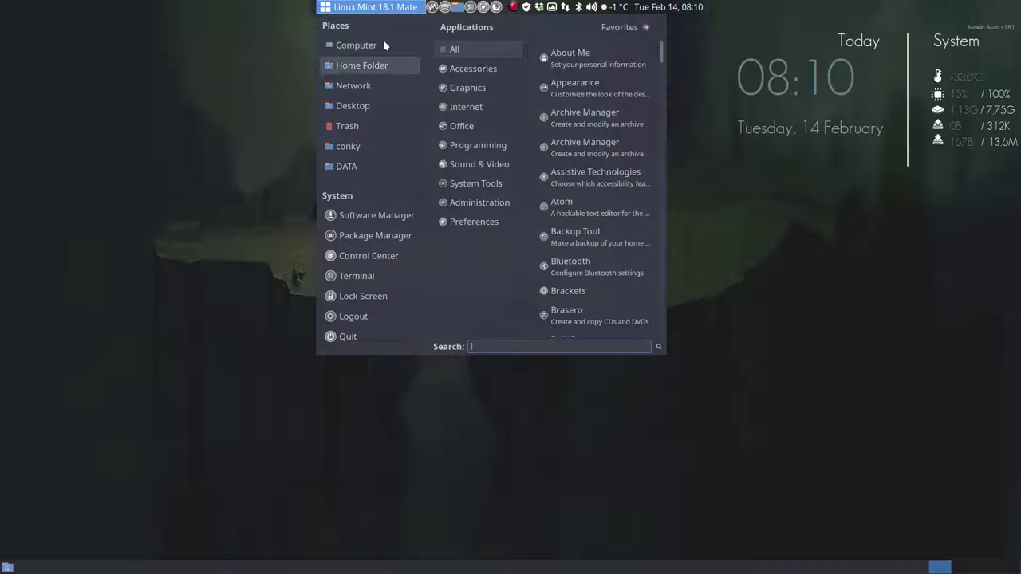
left_click(382, 9)
left_click(386, 9)
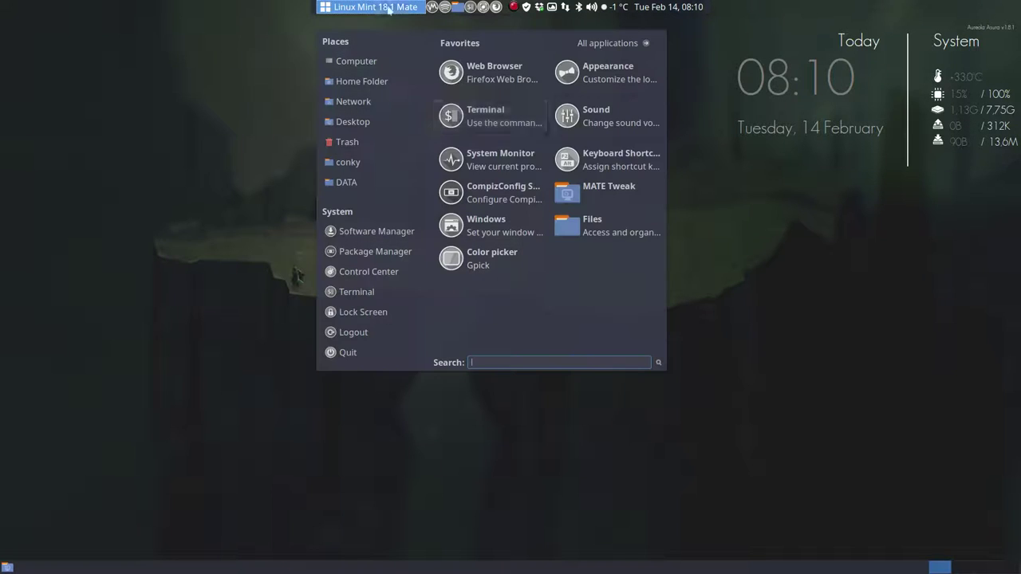
left_click(496, 198)
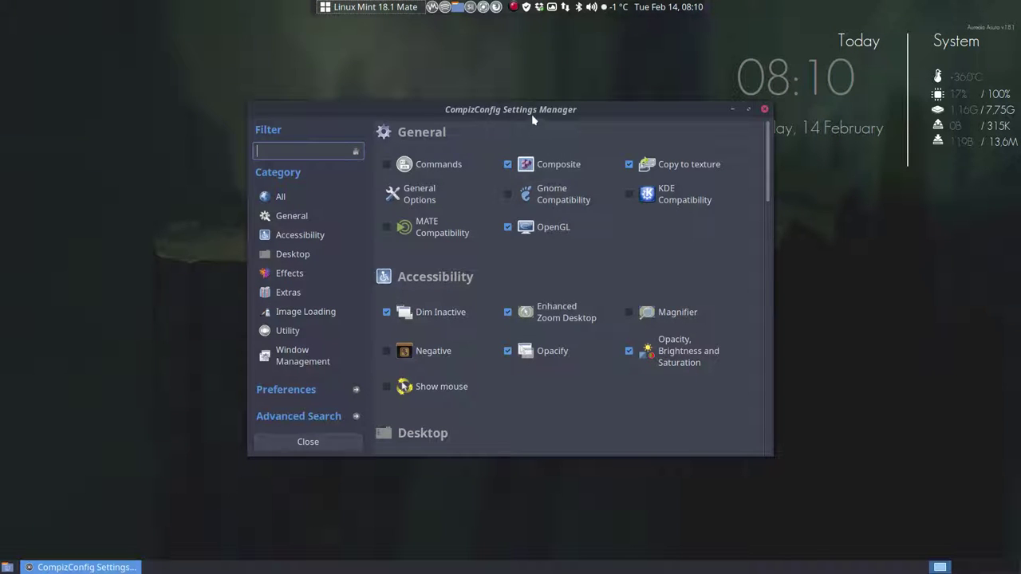
Move the window up, show Preferences, and keep GSettings Configuration Backend selected
left_click_drag(531, 114, 511, 35)
left_click(277, 314)
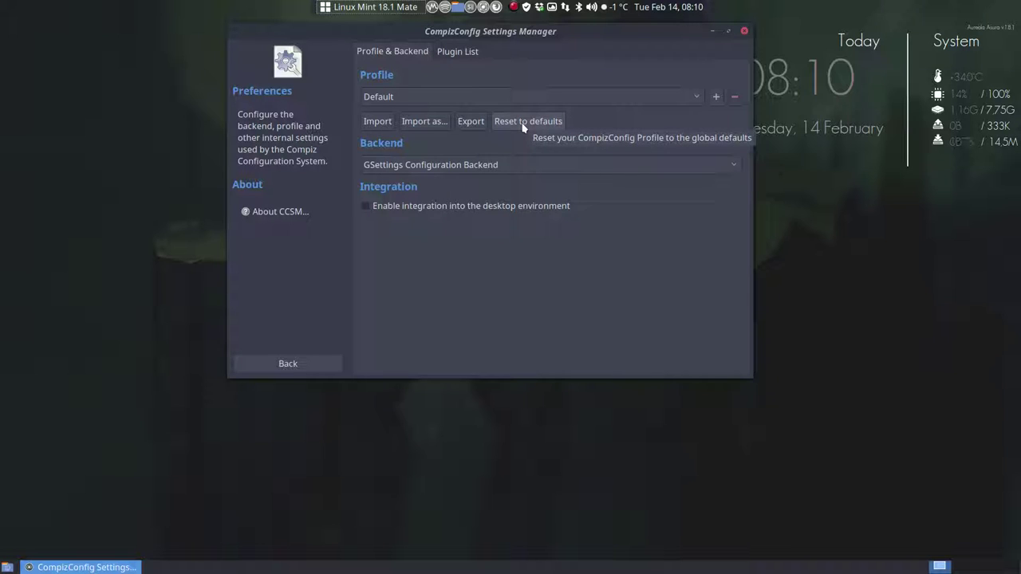
left_click(451, 167)
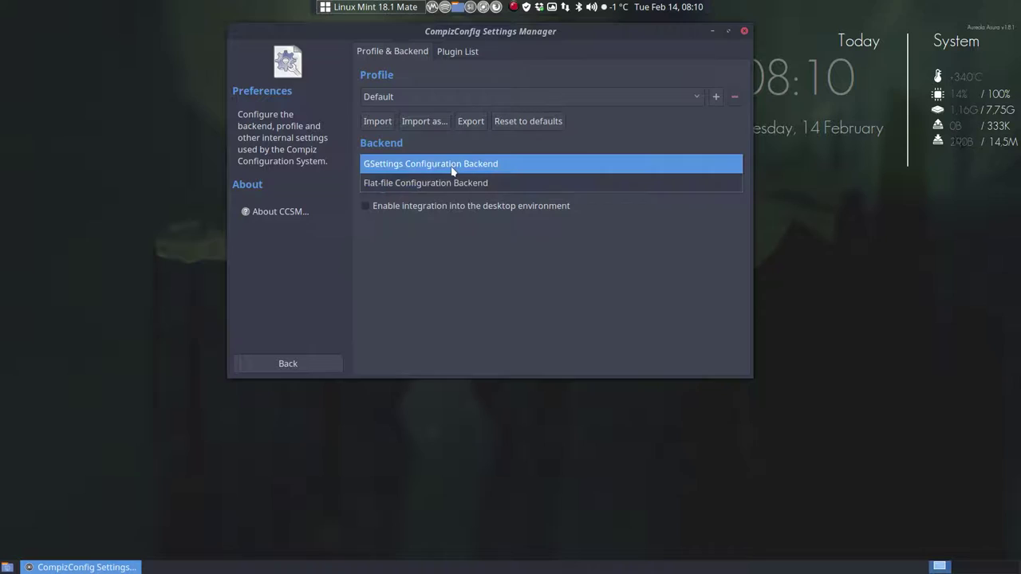
left_click(451, 165)
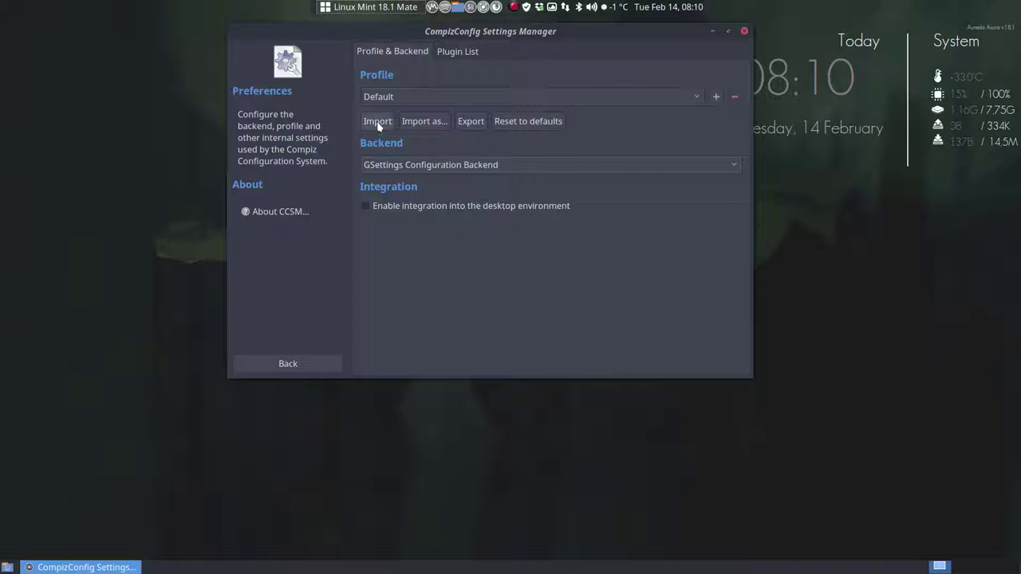
Export the profile to the Desktop as 'test', answering Yes to skip default values
left_click(472, 125)
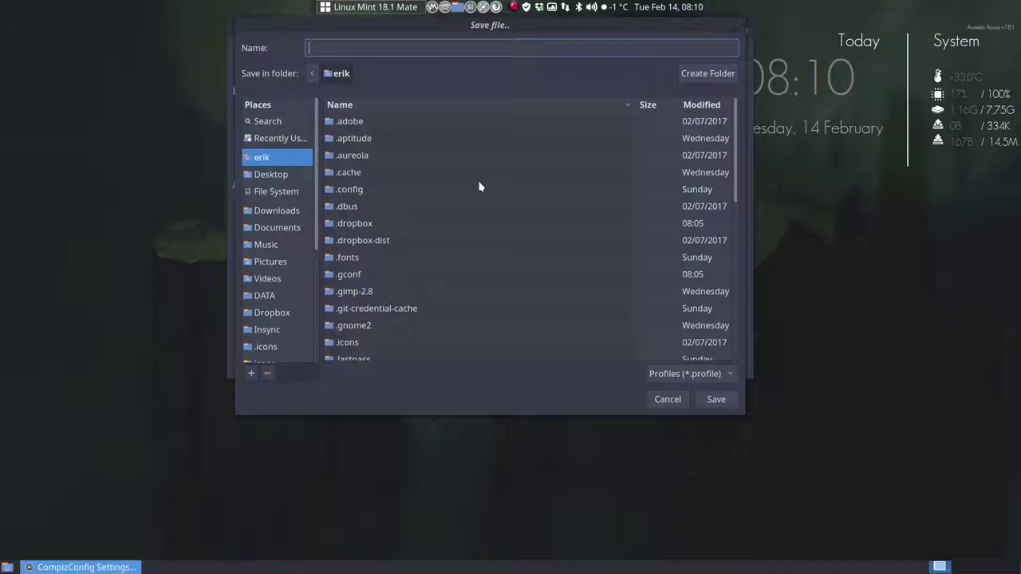
left_click(311, 180)
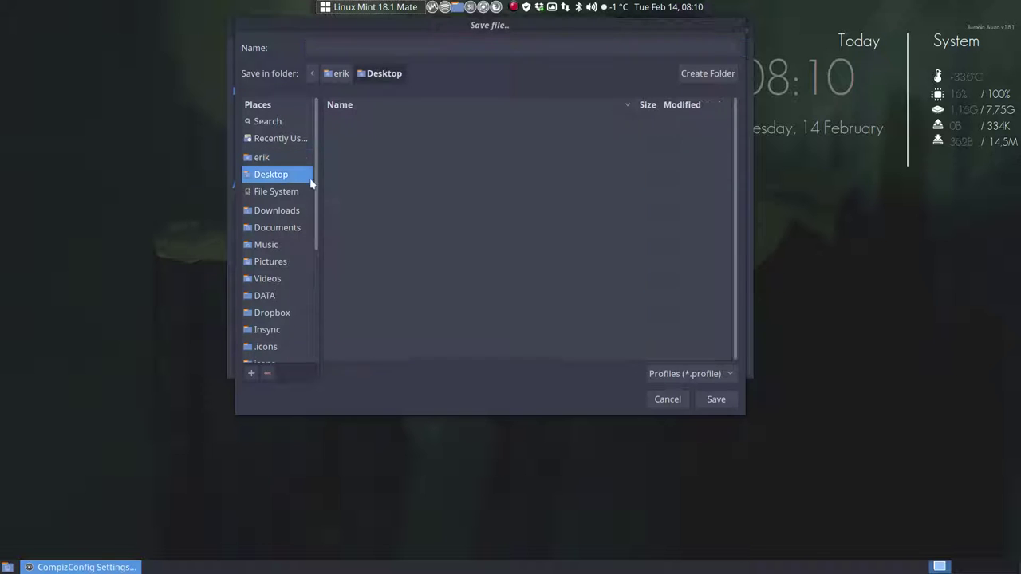
type("test")
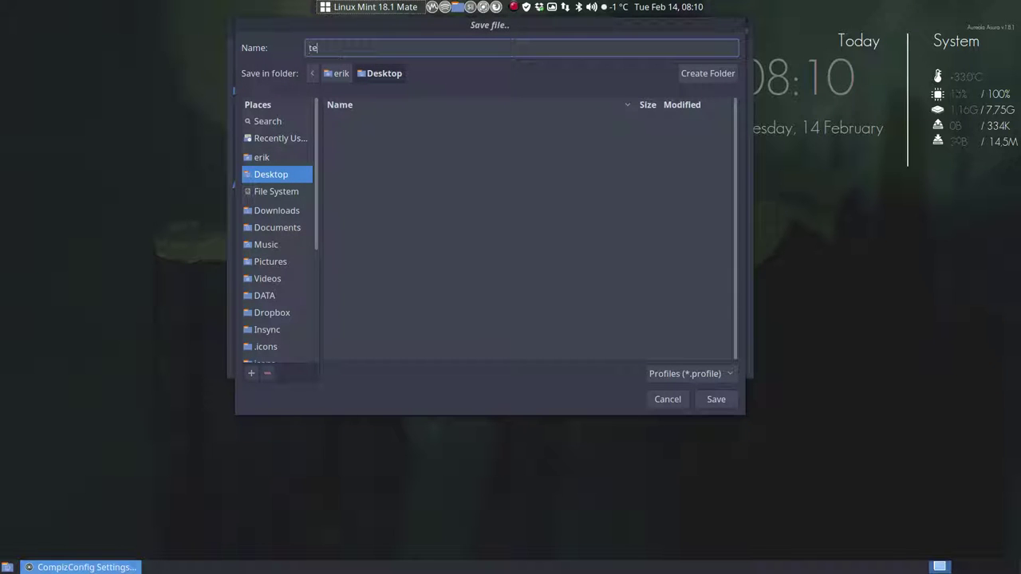
left_click(714, 400)
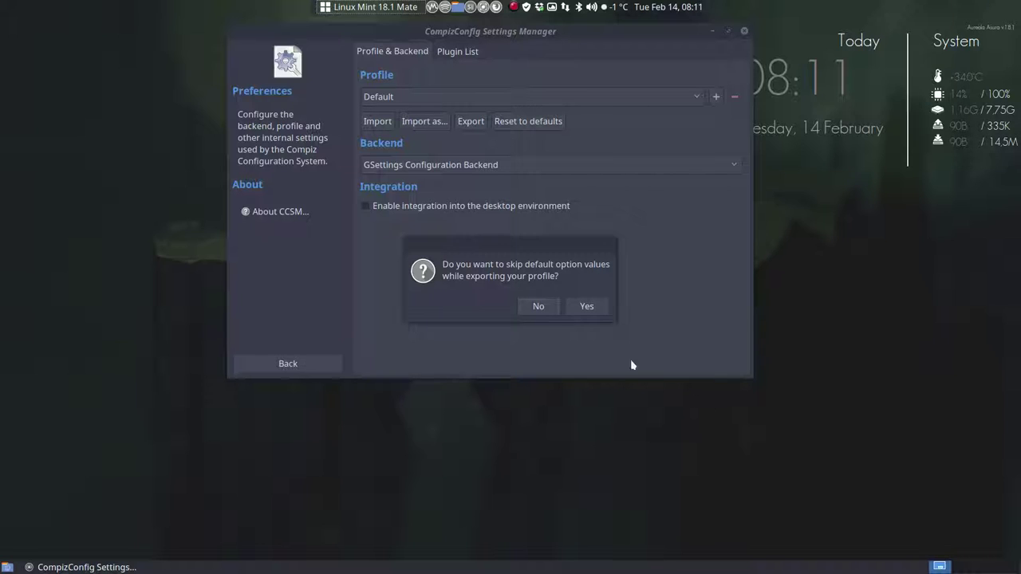
left_click(586, 308)
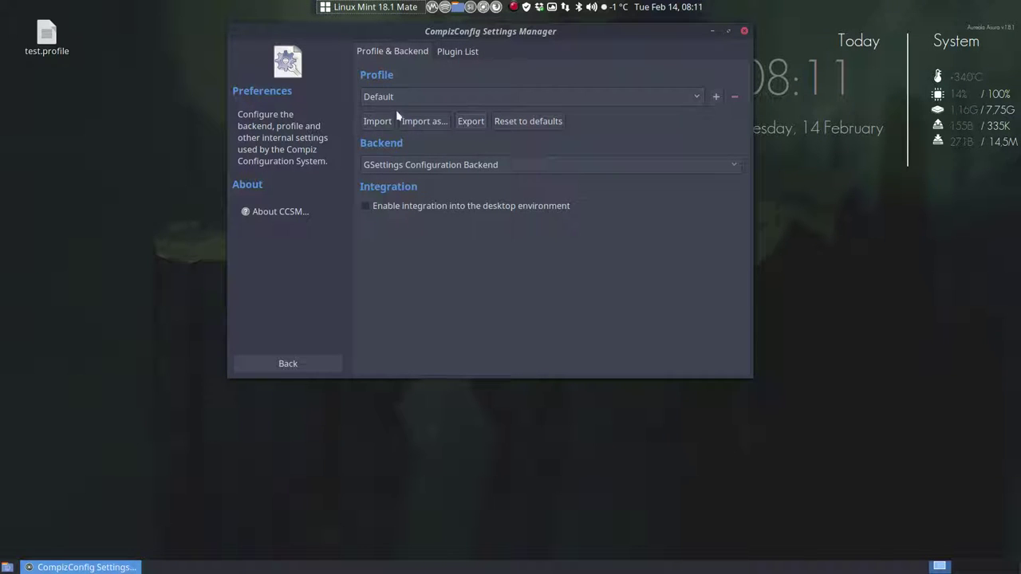
Export the profile as 'test2', answering No so default option values are kept
left_click(463, 123)
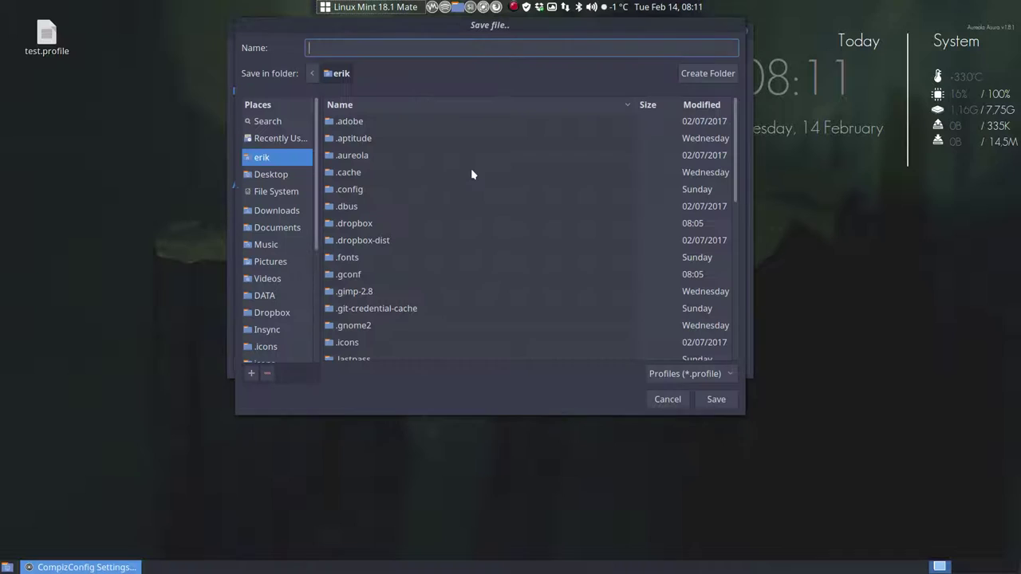
type("test2")
left_click(714, 400)
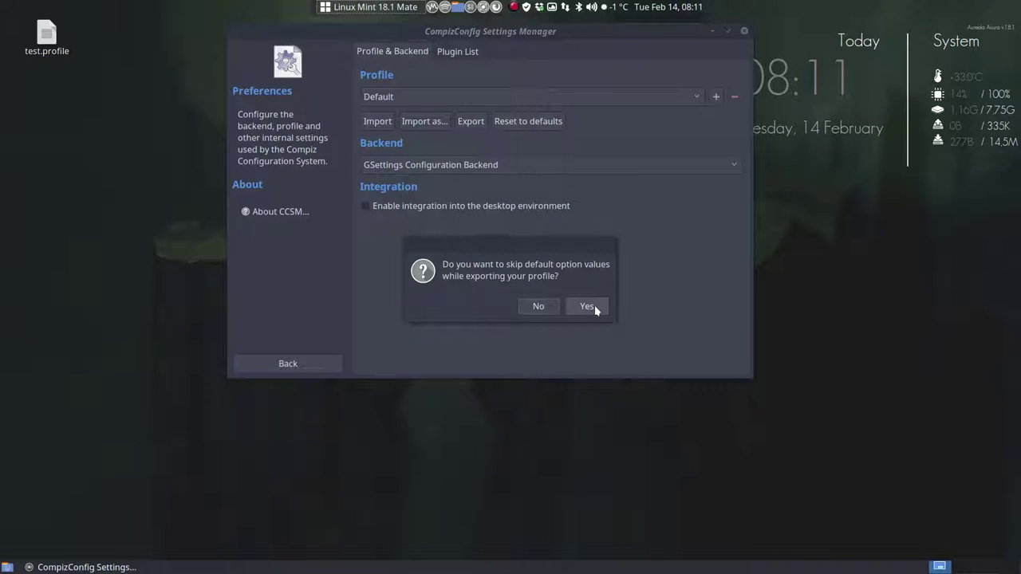
left_click(546, 312)
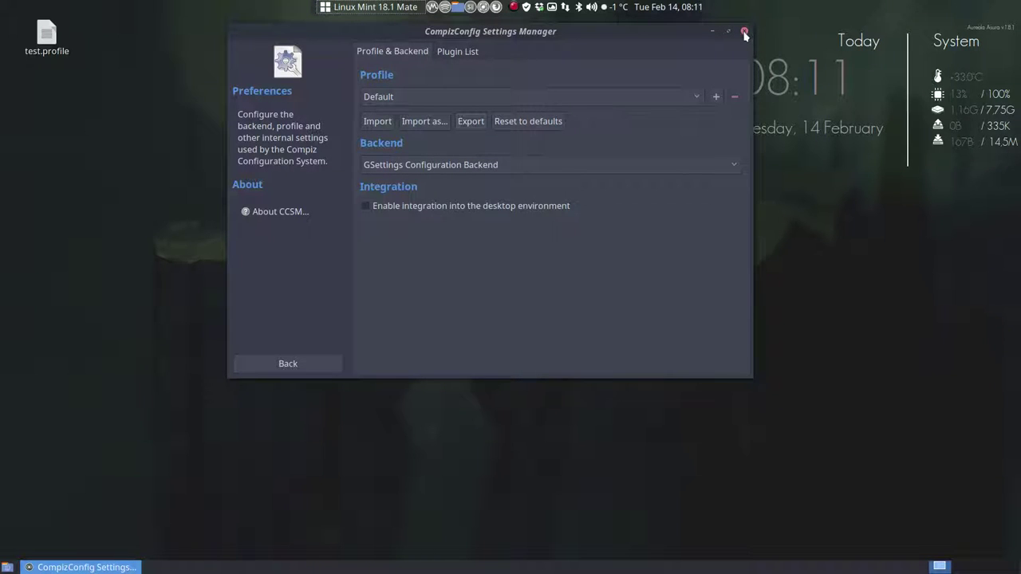
Move the settings window lower, start another 'test2' export, then dismiss the dialog
left_click_drag(549, 36, 583, 143)
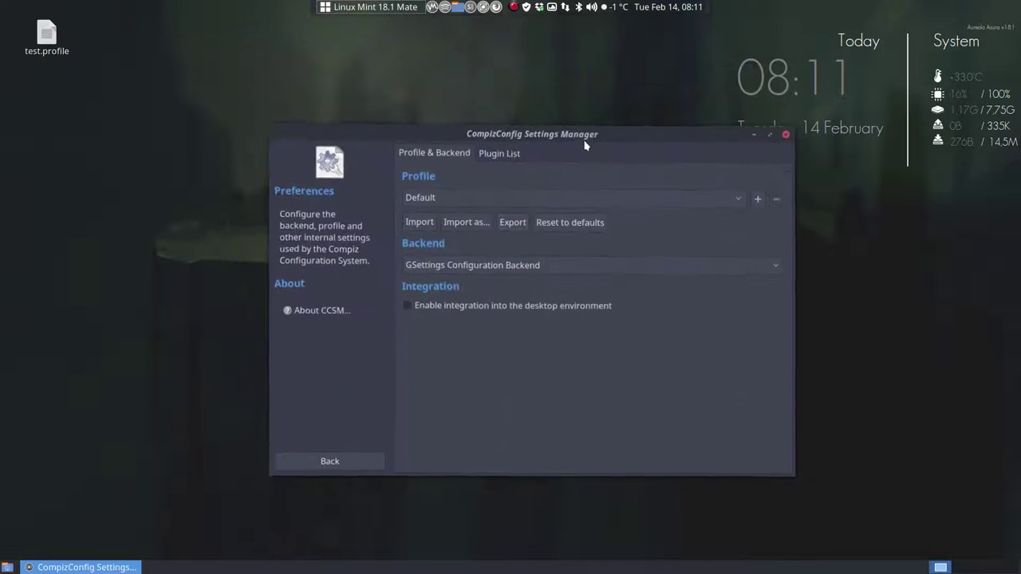
left_click(512, 226)
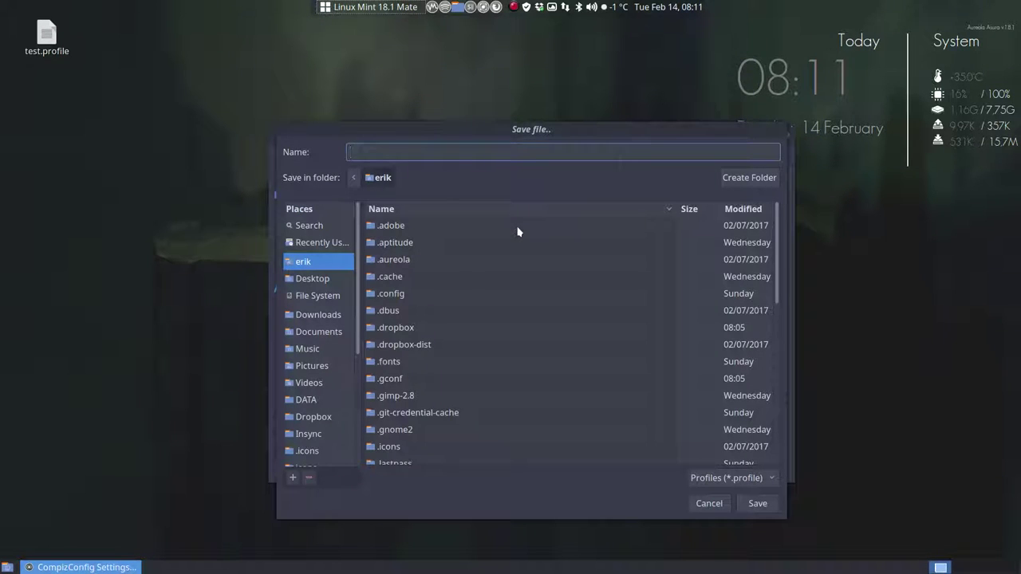
type("test2")
left_click(710, 509)
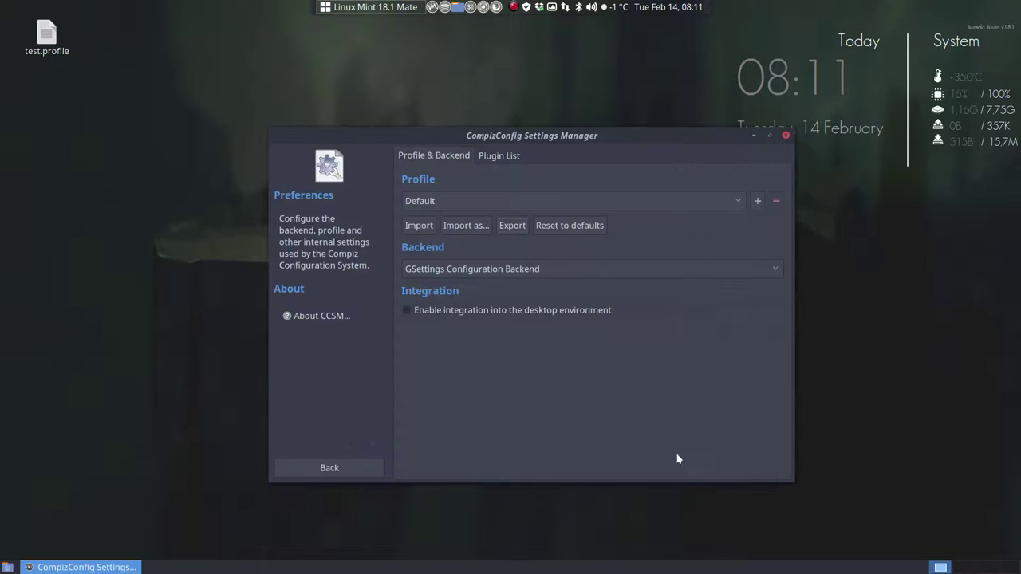
Close CCSM, drag test2.profile from the home folder onto the desktop, and close Nemo
left_click(786, 136)
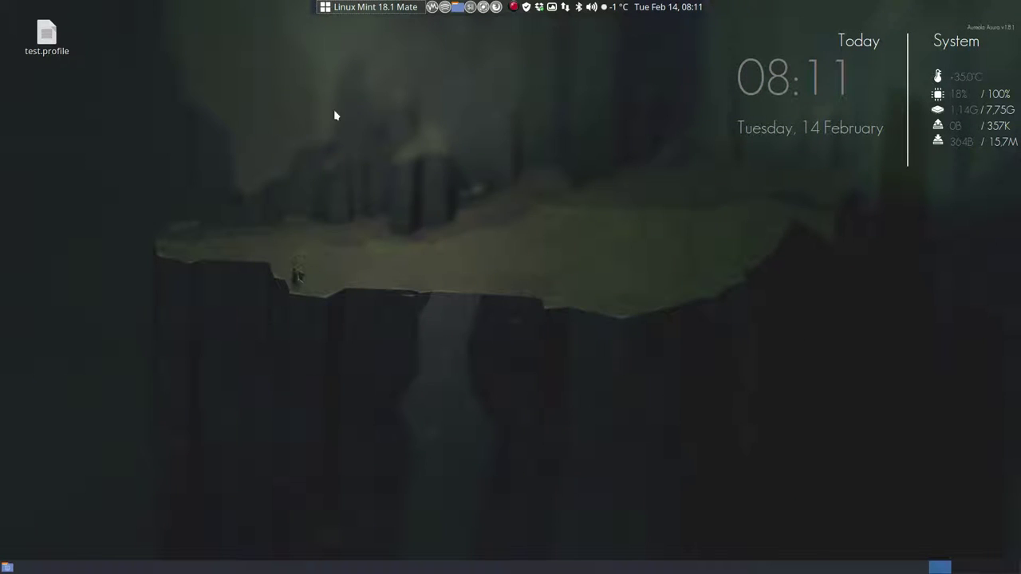
left_click(457, 8)
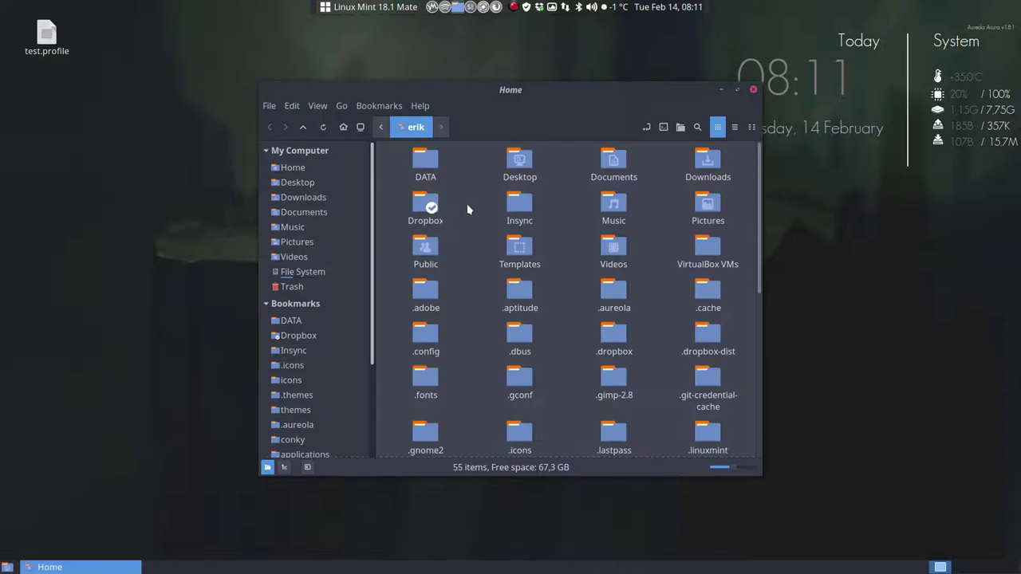
scroll(481, 310, "down", 6)
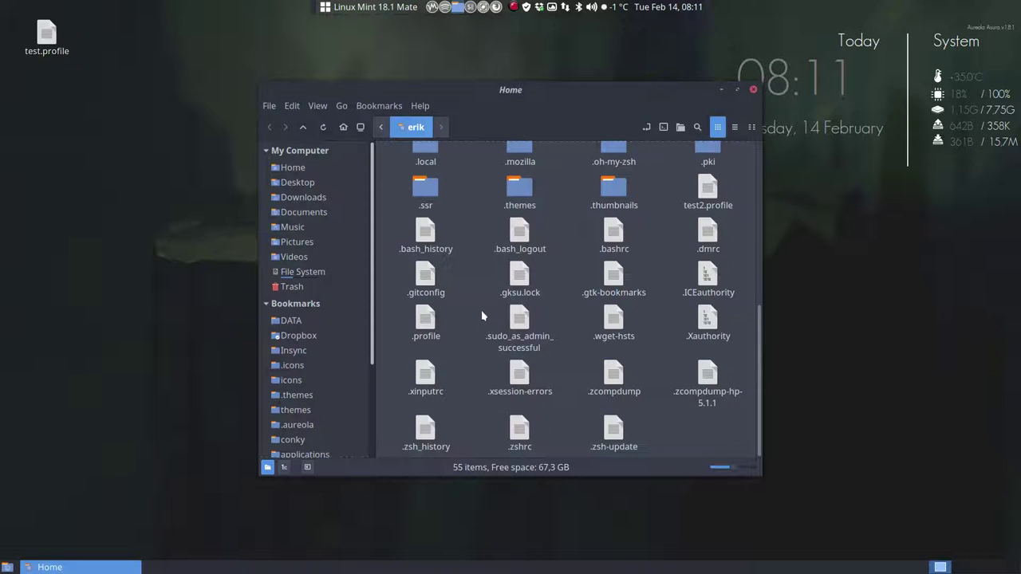
key("ctrl+h")
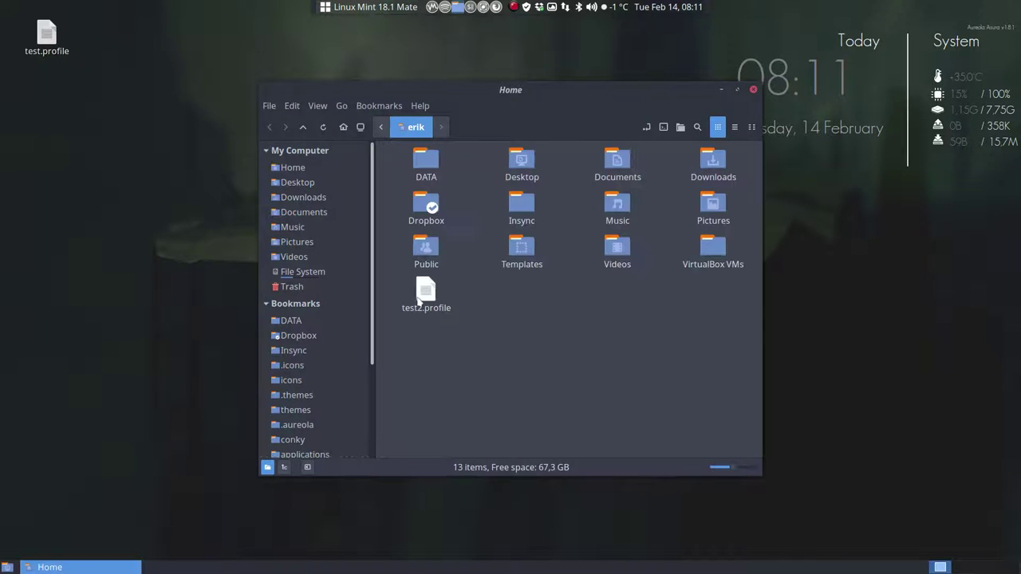
left_click_drag(426, 294, 124, 193)
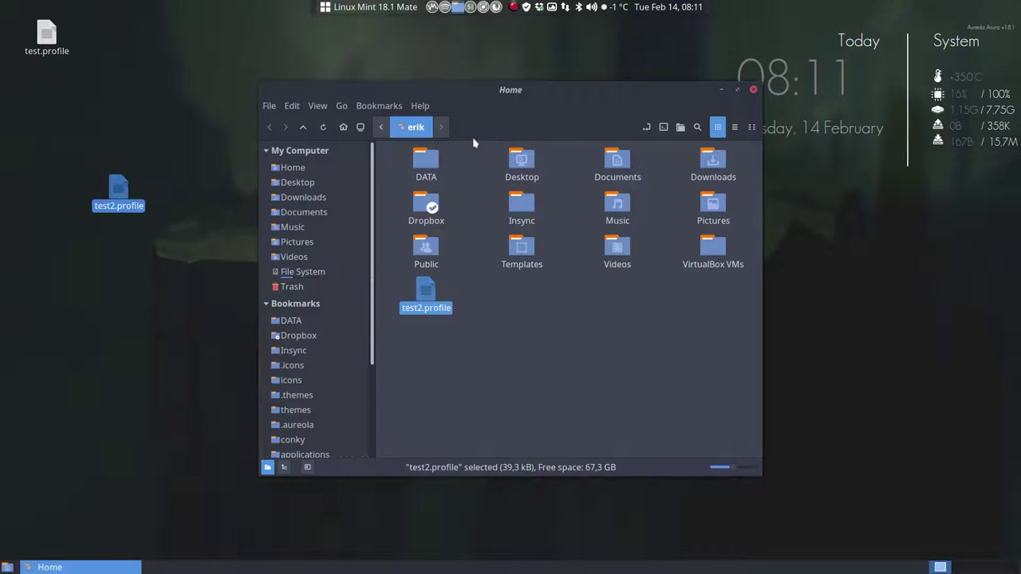
left_click(753, 89)
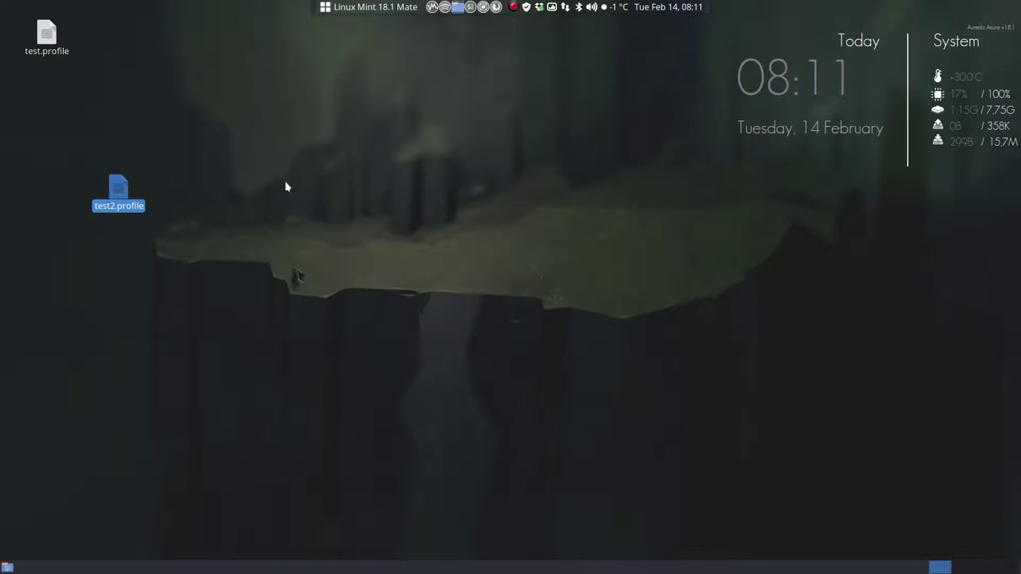
Open test2.profile in Sublime Text on the right and test.profile in a second window
double_click(117, 186)
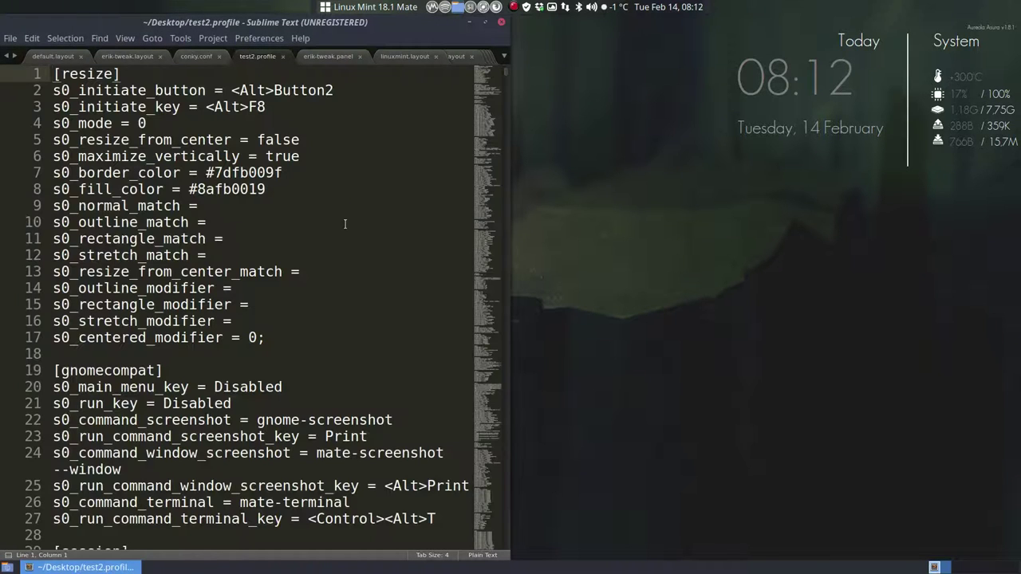
left_click(11, 39)
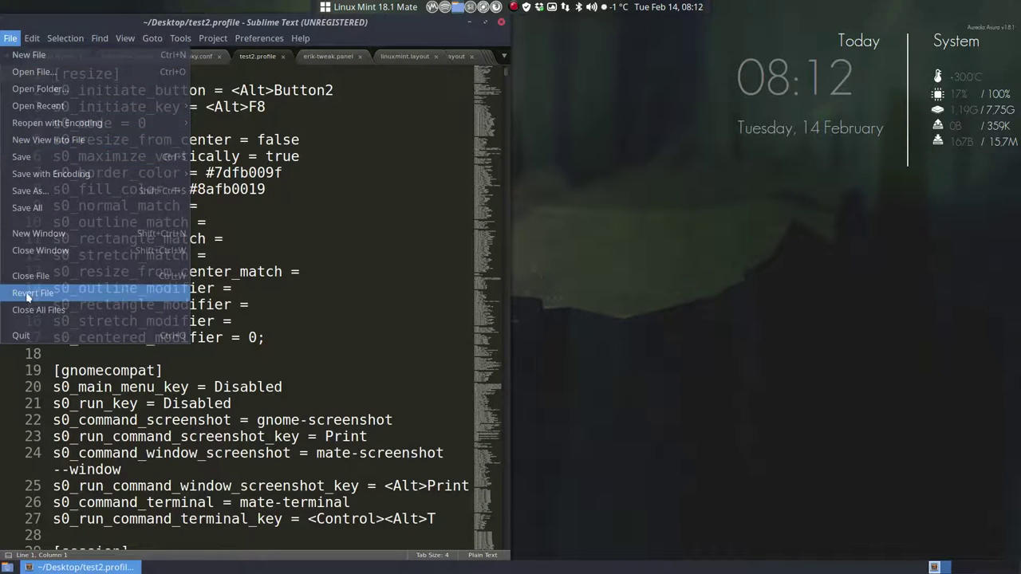
left_click(141, 301)
left_click(501, 21)
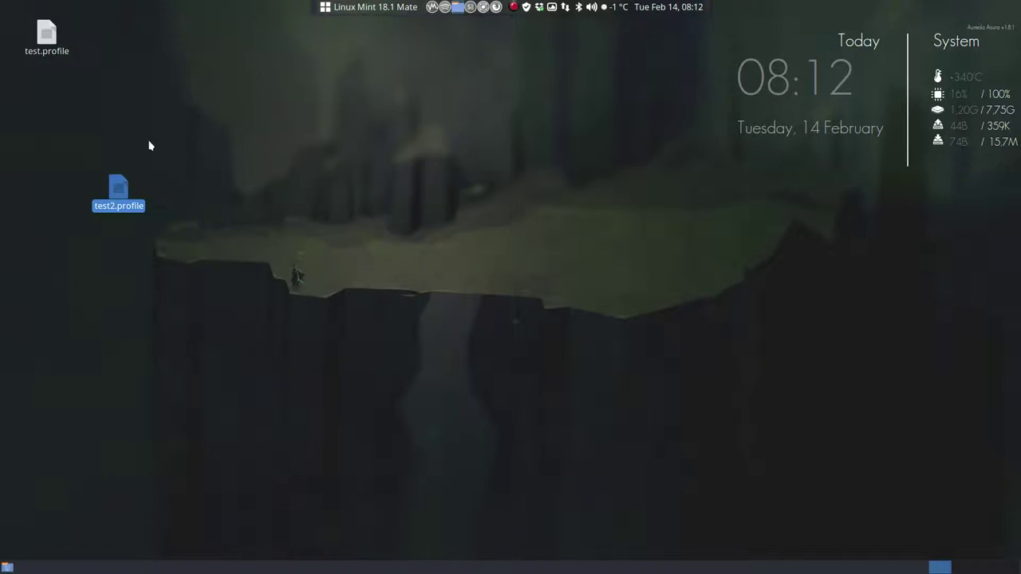
double_click(118, 189)
left_click_drag(154, 22, 611, 12)
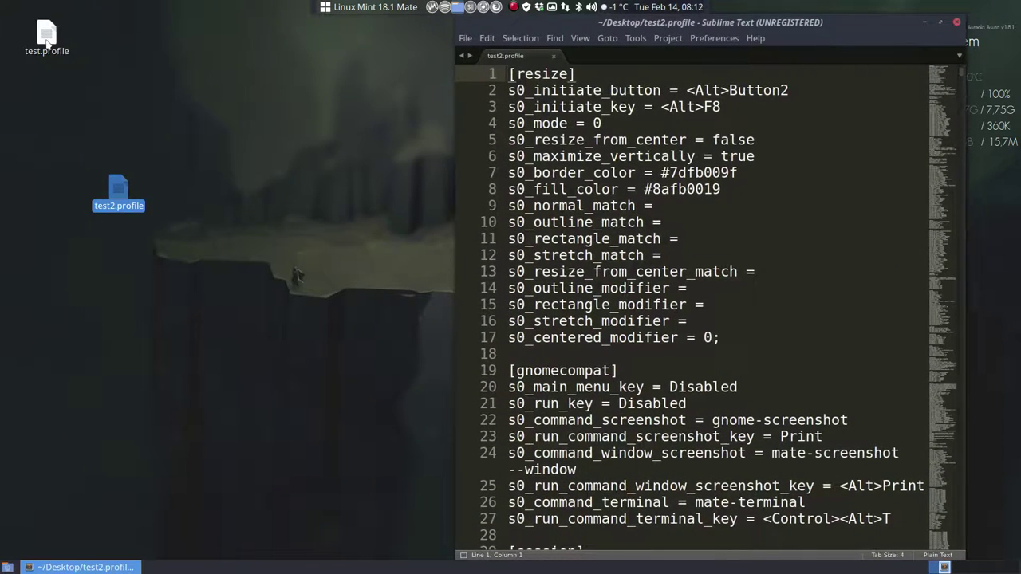
double_click(47, 40)
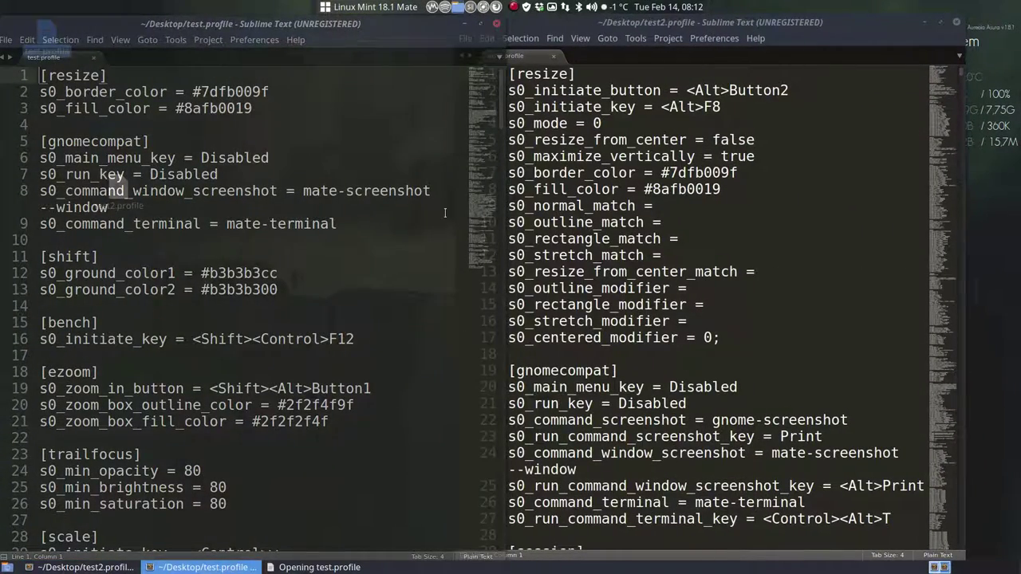
Jump to line 161 of test.profile and snap test2.profile to the right half, scrolling to line 1388
left_click(494, 249)
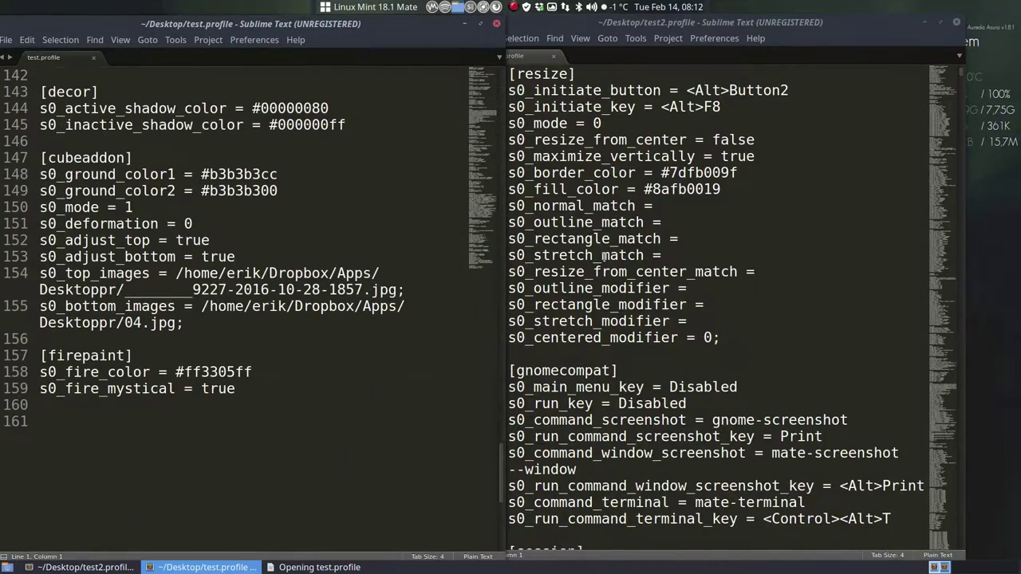
scroll(603, 255, "down", 20)
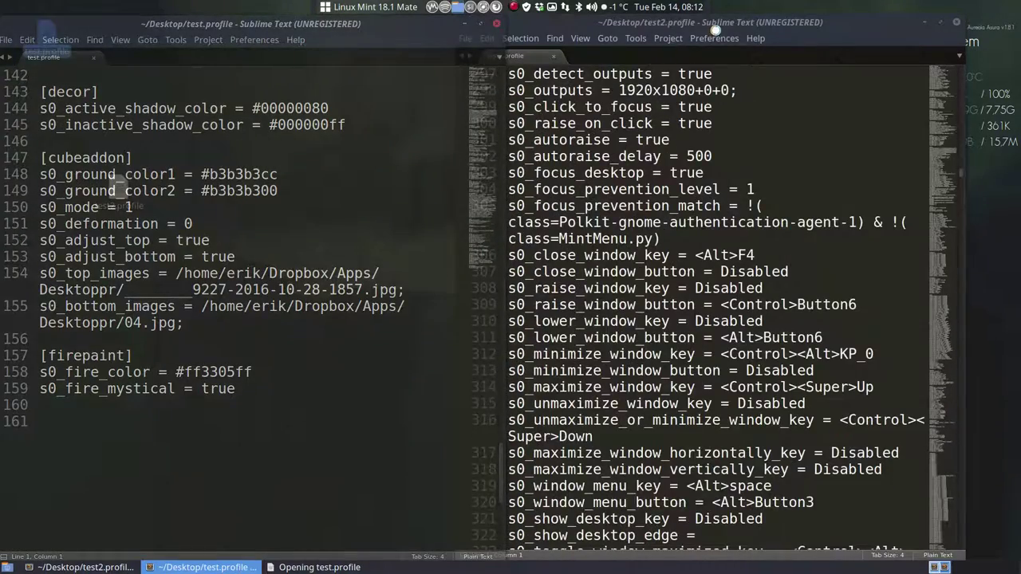
left_click(713, 39)
left_click(891, 41)
left_click_drag(902, 24, 1002, 56)
left_click_drag(1017, 61, 1020, 62)
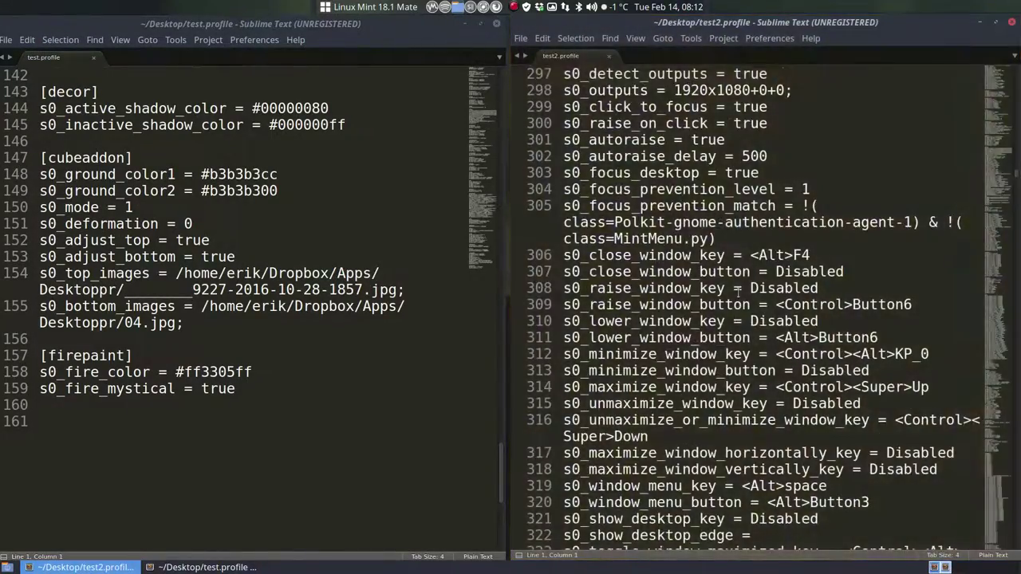
scroll(733, 281, "down", 20)
scroll(732, 281, "down", 20)
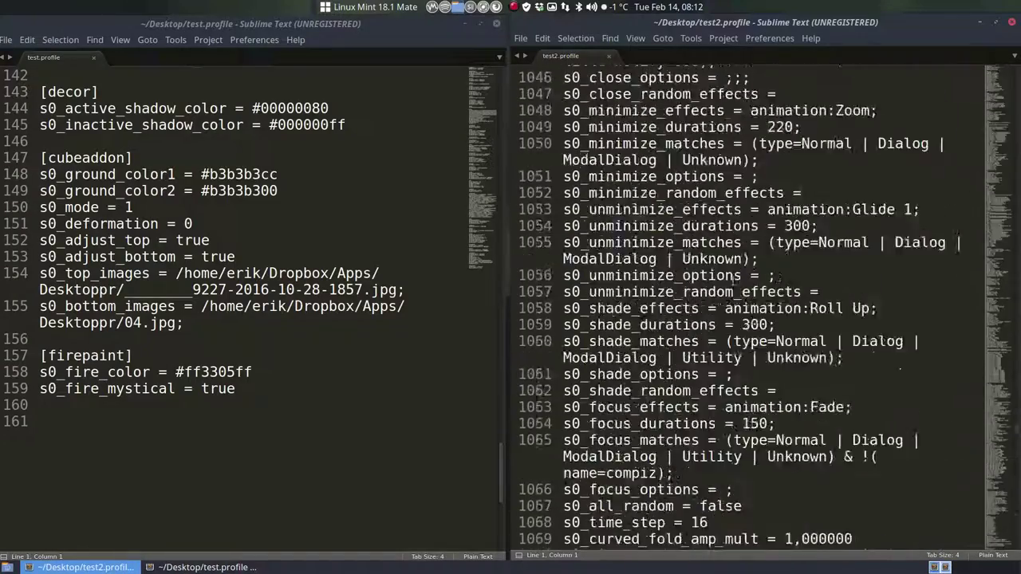
scroll(743, 277, "up", 6)
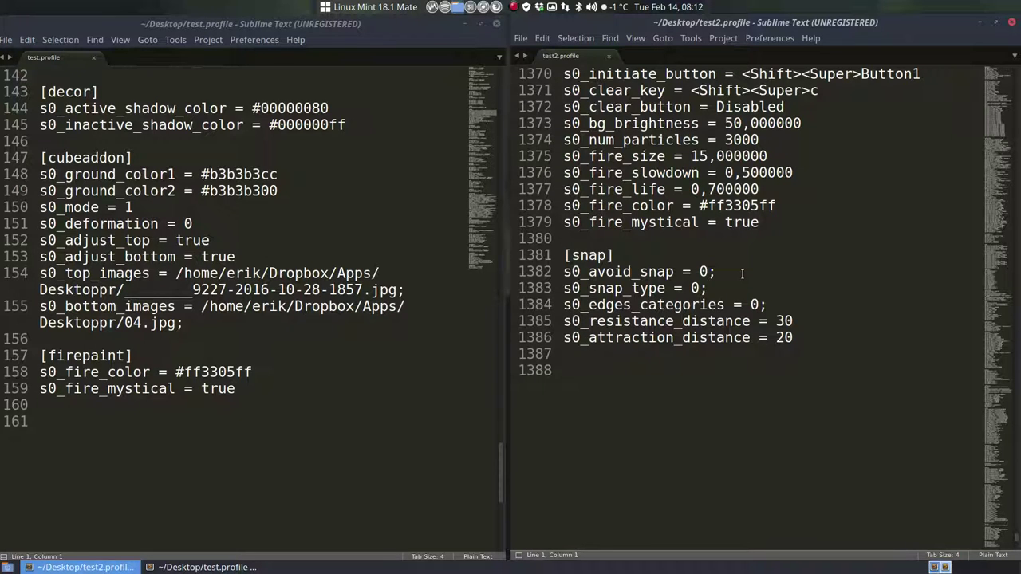
Select lines 155 to 159 in test.profile
left_click(250, 386)
left_click_drag(236, 387, 27, 301)
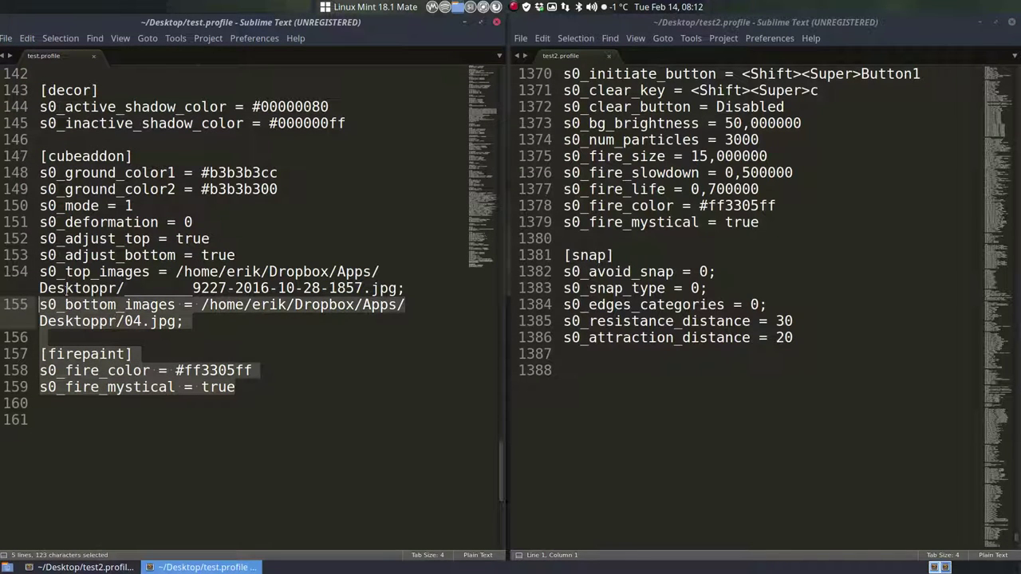
scroll(66, 288, "up", 20)
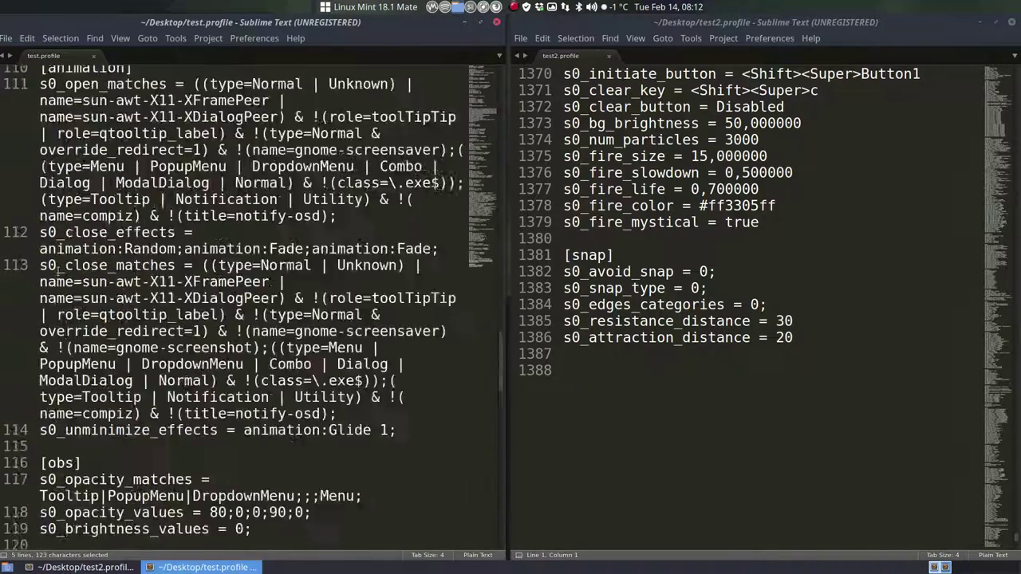